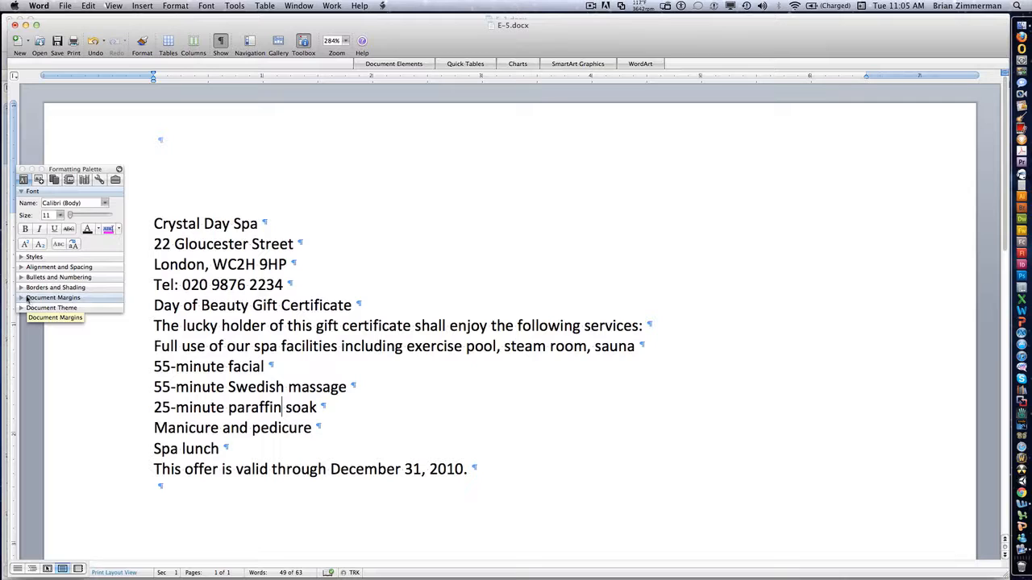
Step: Format the four lines from "55-minute facial" to "Manicure and pedicure" with bullets and switch them to a numbered list
left_click(22, 277)
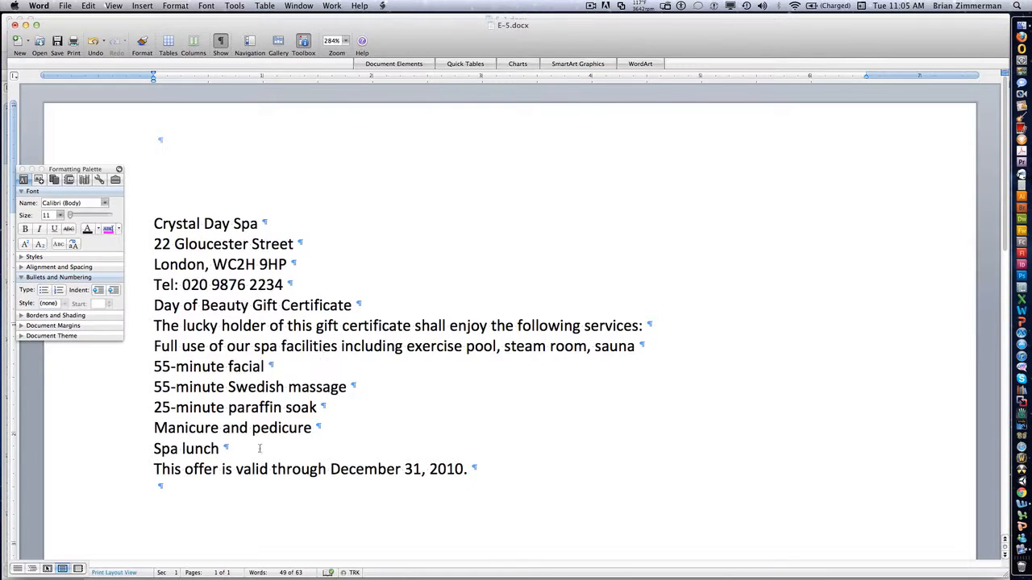
left_click_drag(328, 426, 160, 367)
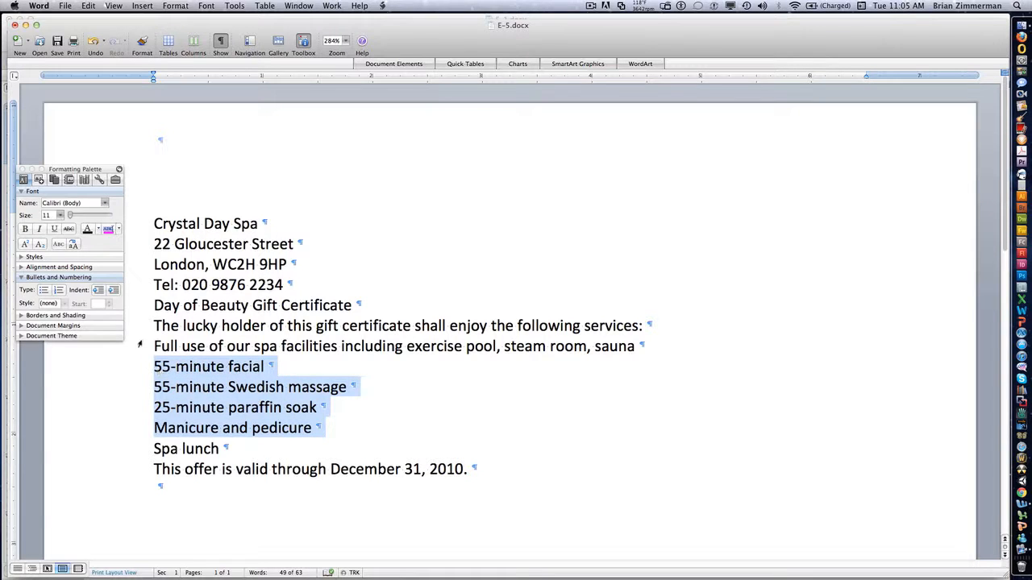
left_click(42, 291)
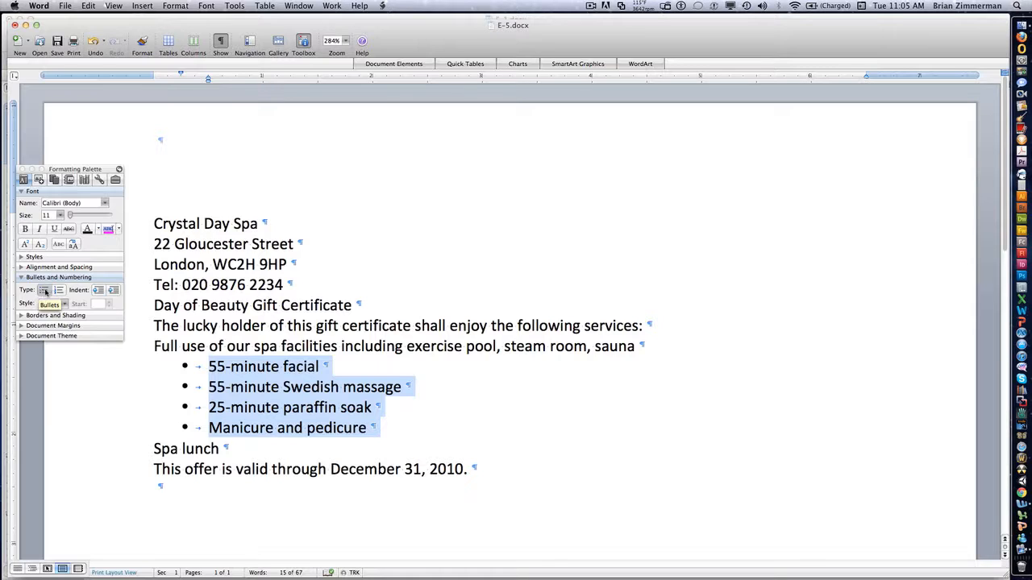
left_click(59, 291)
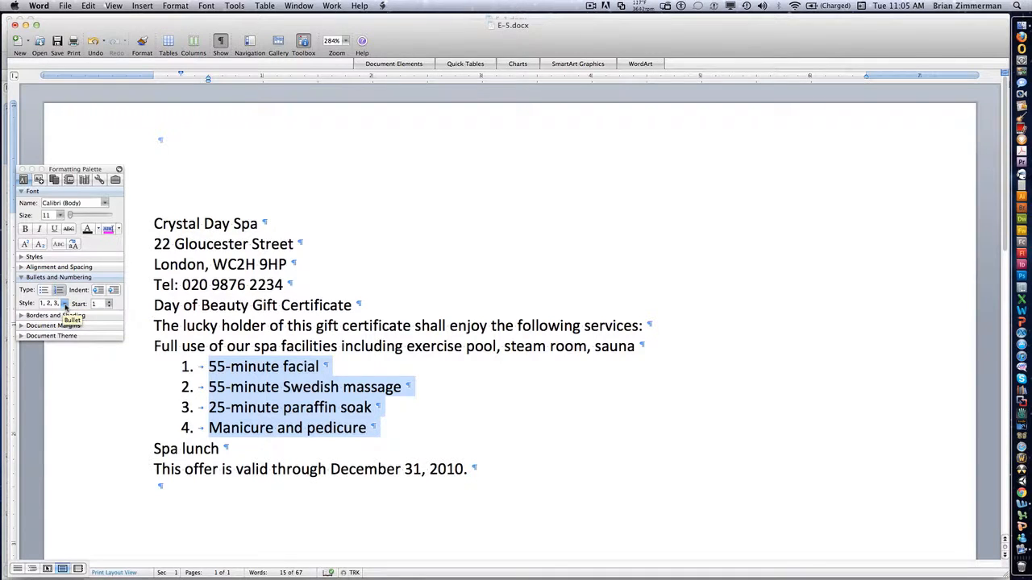
Step: Try the numbering styles "1st, 2nd, 3rd", "I, II, III" and "A, B, C" on the four selected lines
left_click(64, 304)
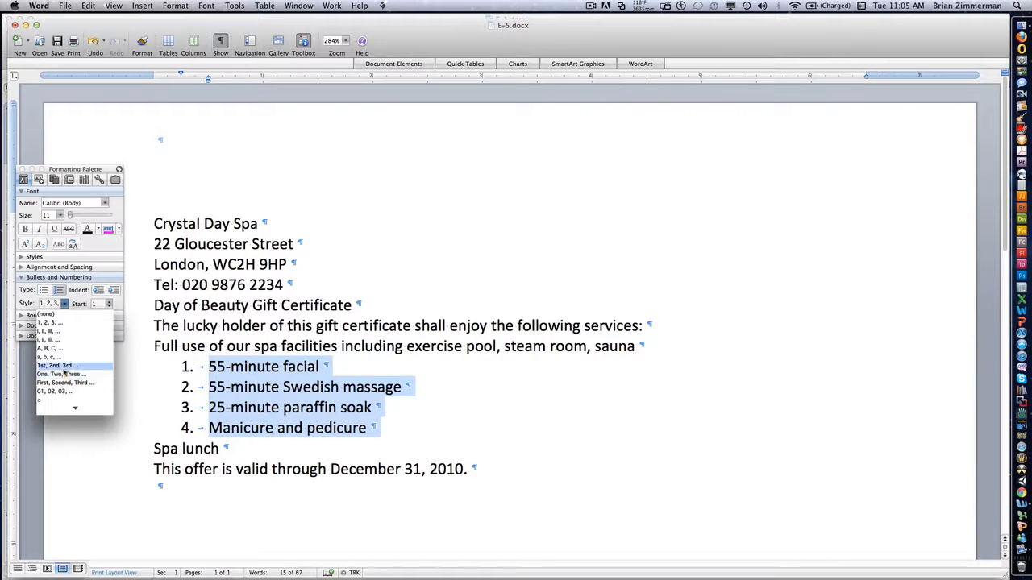
left_click(63, 367)
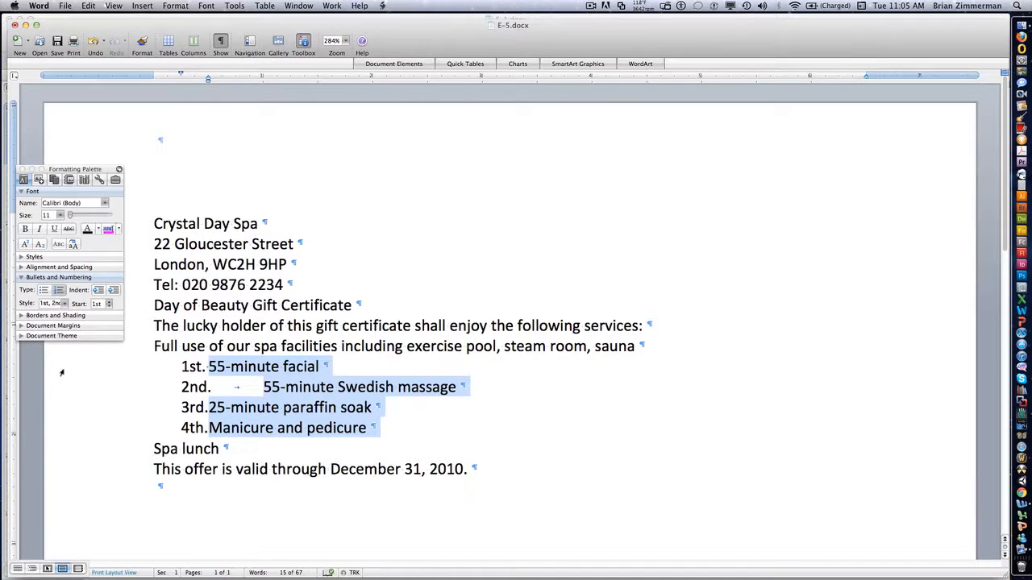
left_click(64, 309)
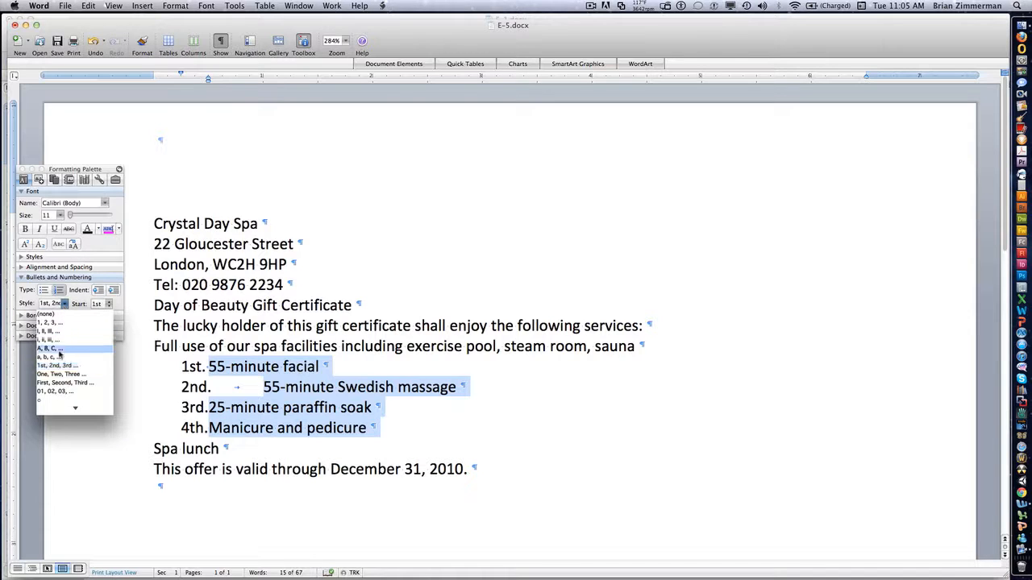
left_click(63, 331)
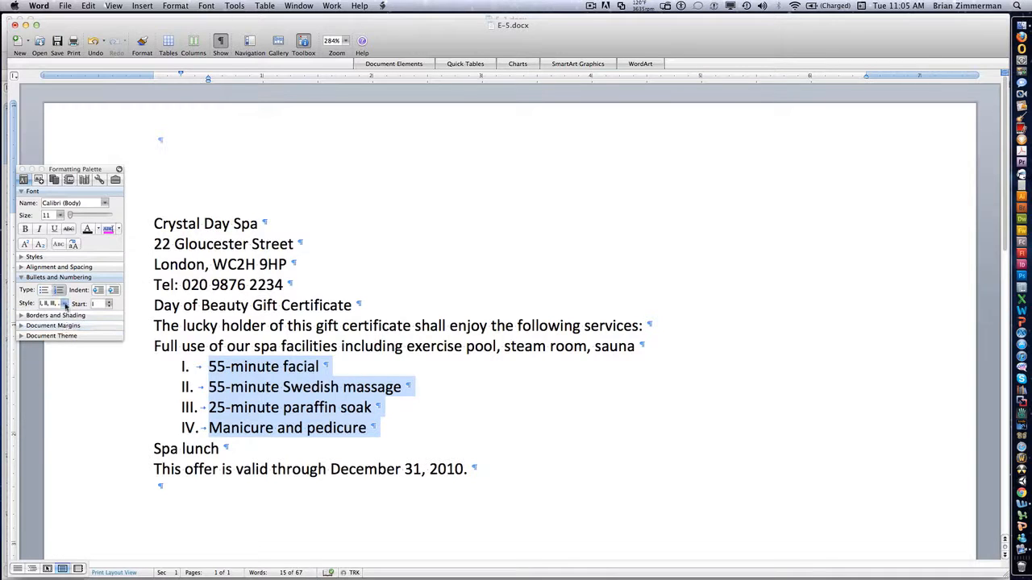
left_click(65, 306)
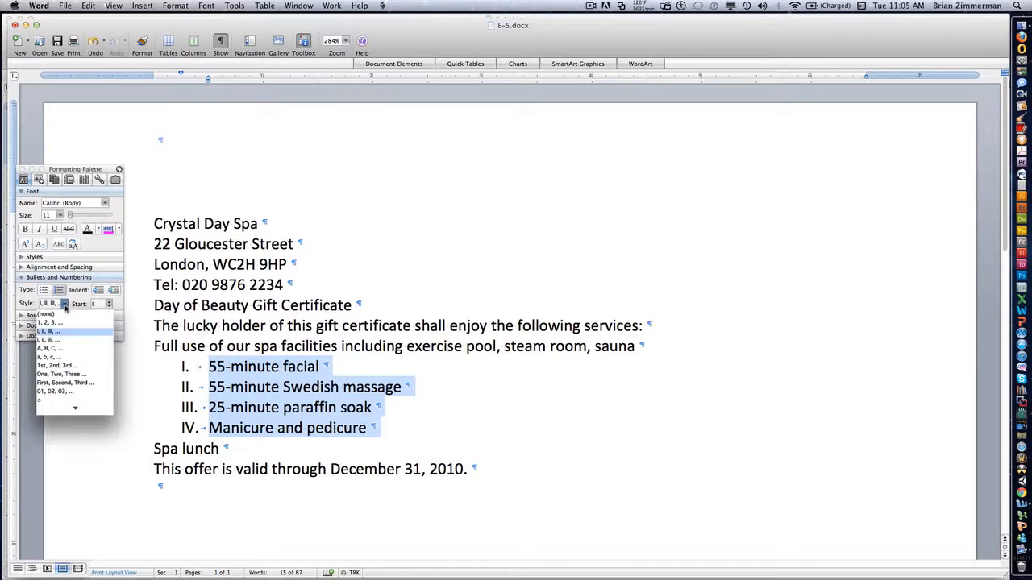
left_click(63, 349)
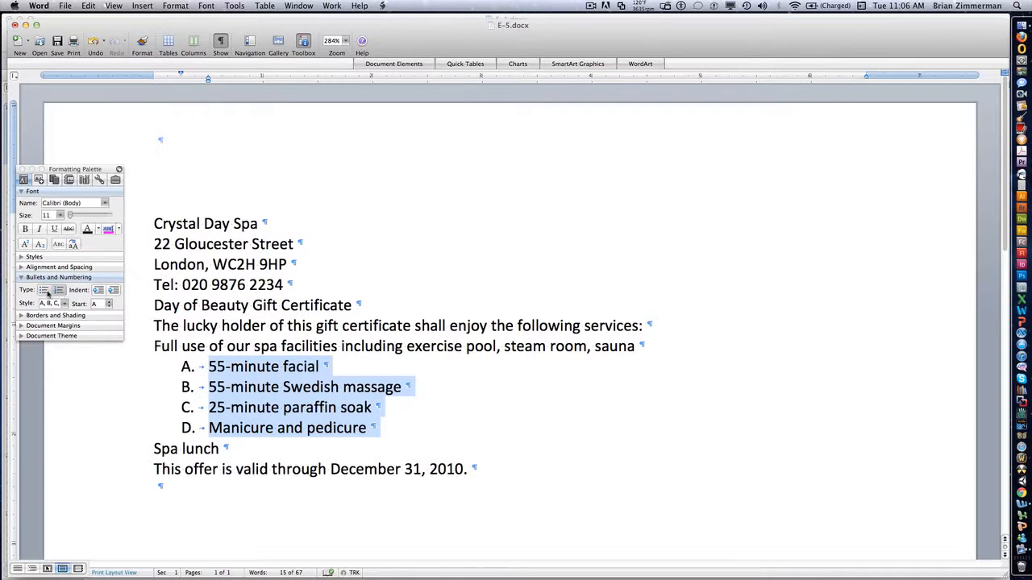
Step: Switch the four selected lines to a bulleted list and try the arrow and diamond bullet styles
left_click(46, 292)
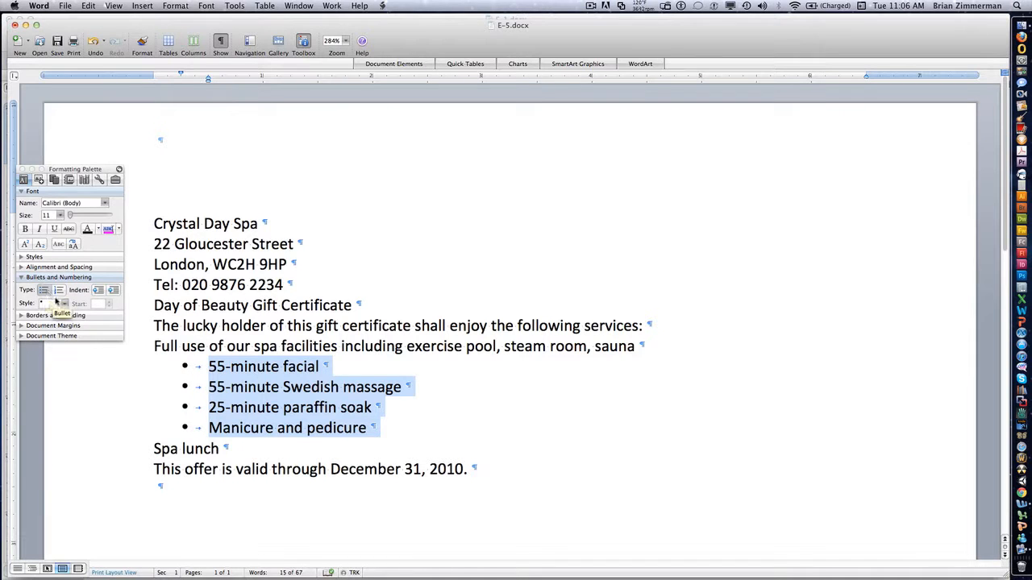
left_click(65, 303)
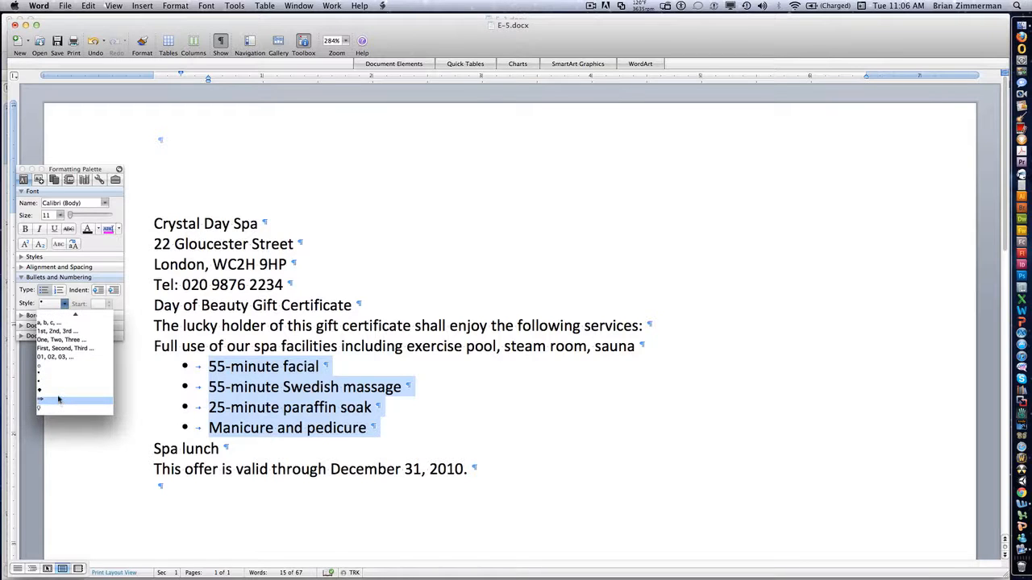
left_click(58, 400)
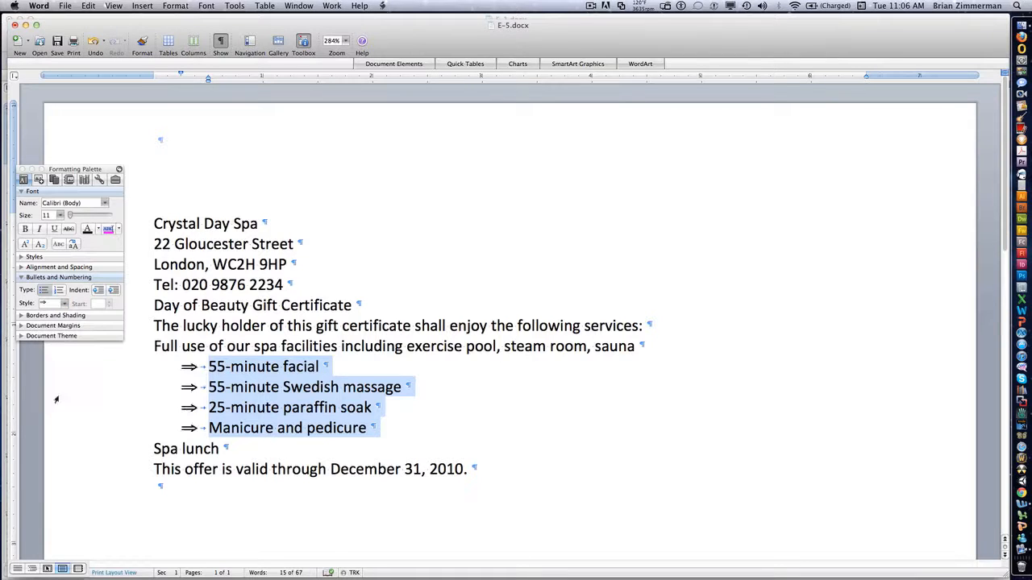
left_click(64, 303)
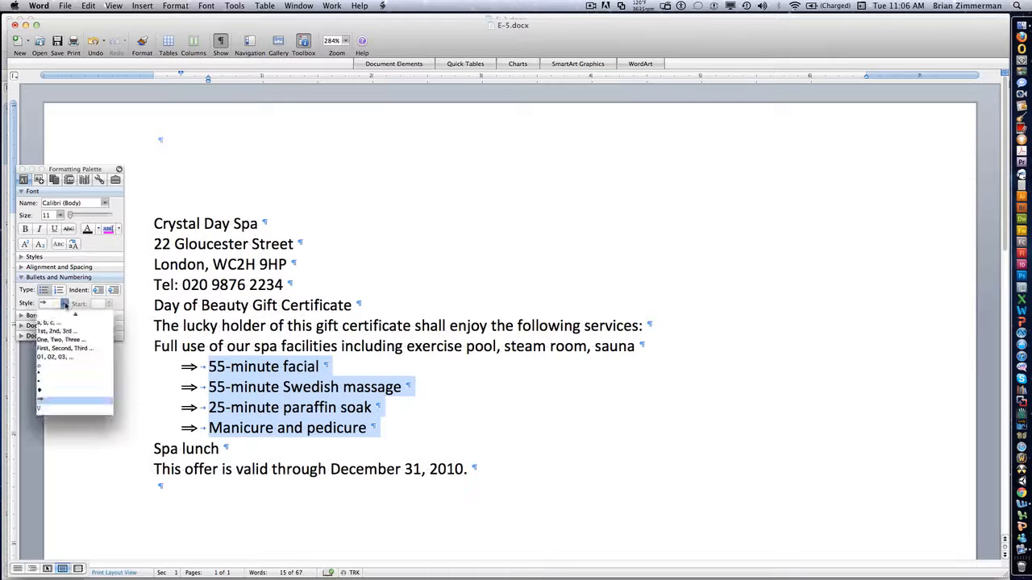
left_click(71, 409)
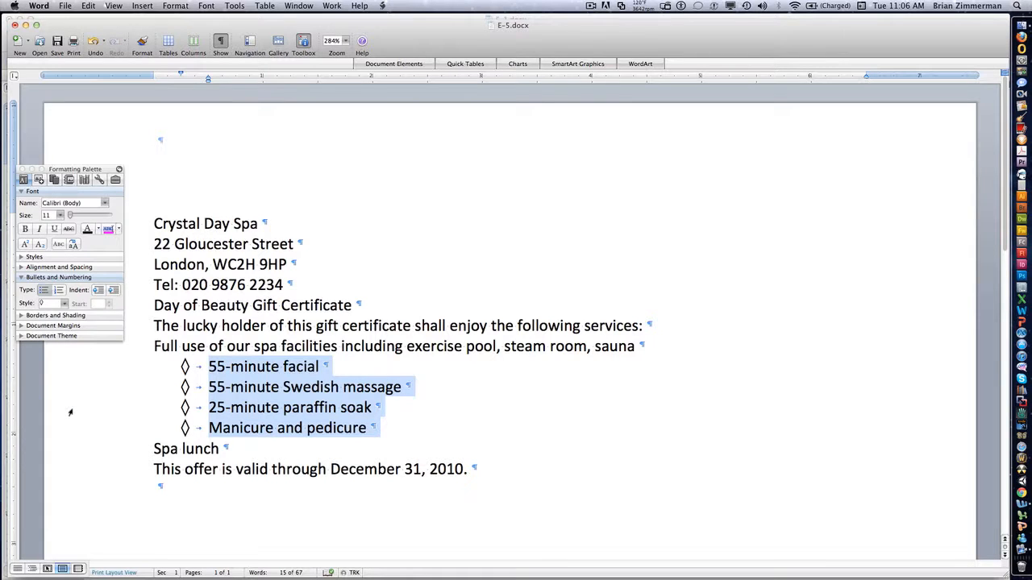
Step: Undo all the bullet and numbering changes on the four treatment lines until they are plain paragraphs
key("super+z")
key("super+z")
key("super+z")
key("super+z")
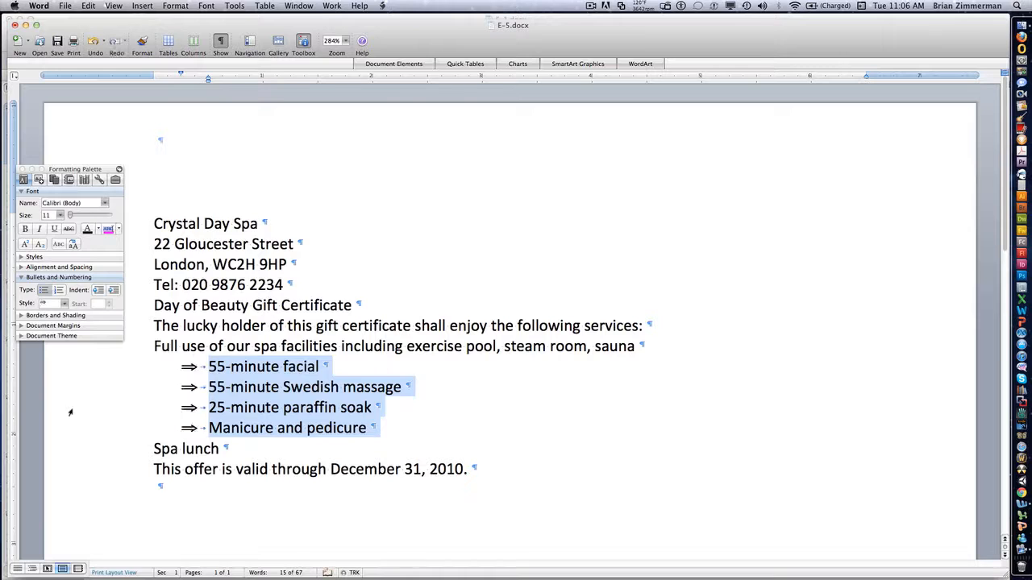
key("super+z")
key("super+z")
key("super+z")
key("super+z")
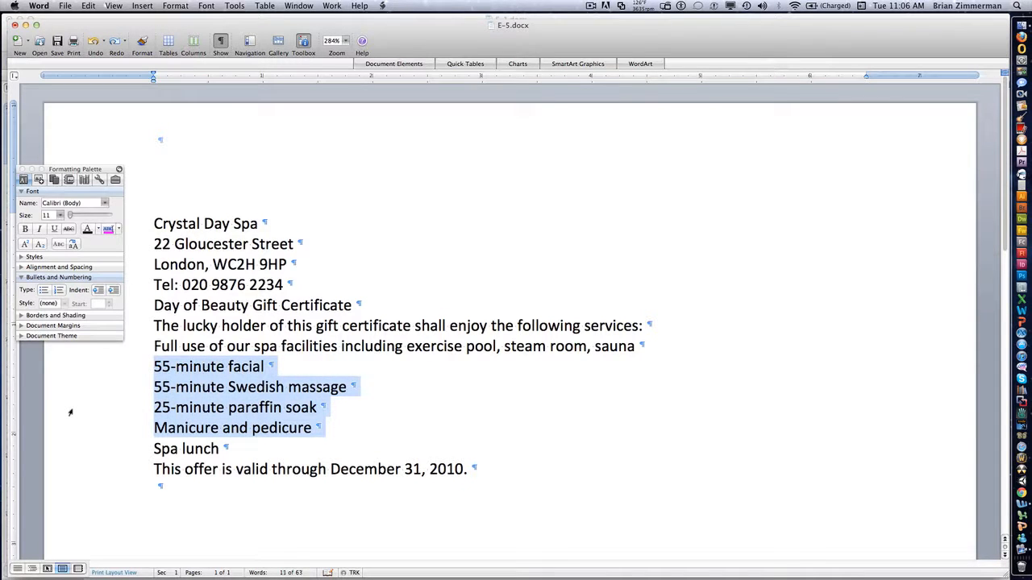
Step: Format the lines from "Day of Beauty Gift Certificate" through "Spa lunch" as a bulleted list
left_click(256, 452)
key("Tab")
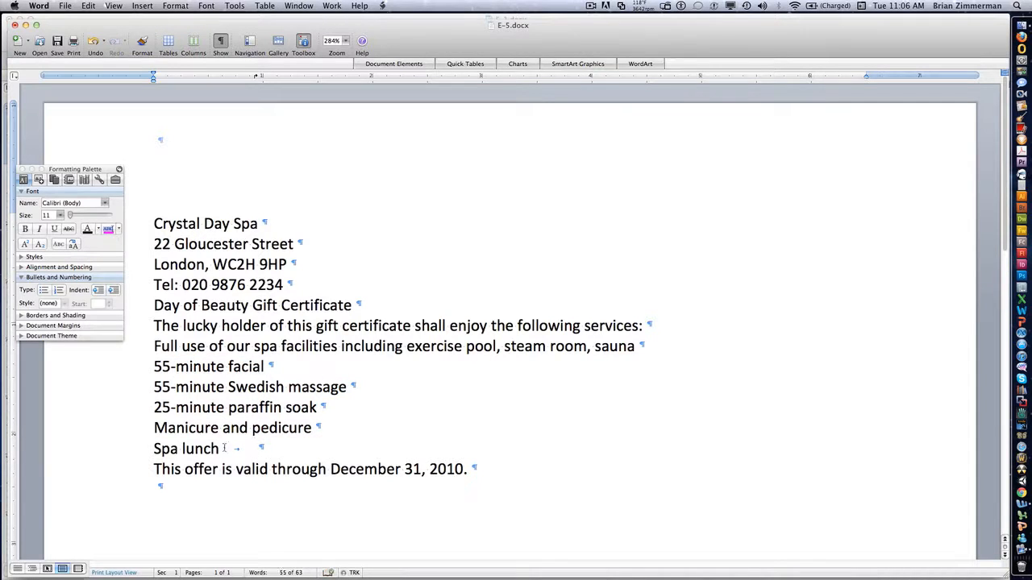
key("BackSpace")
left_click_drag(129, 452, 158, 314)
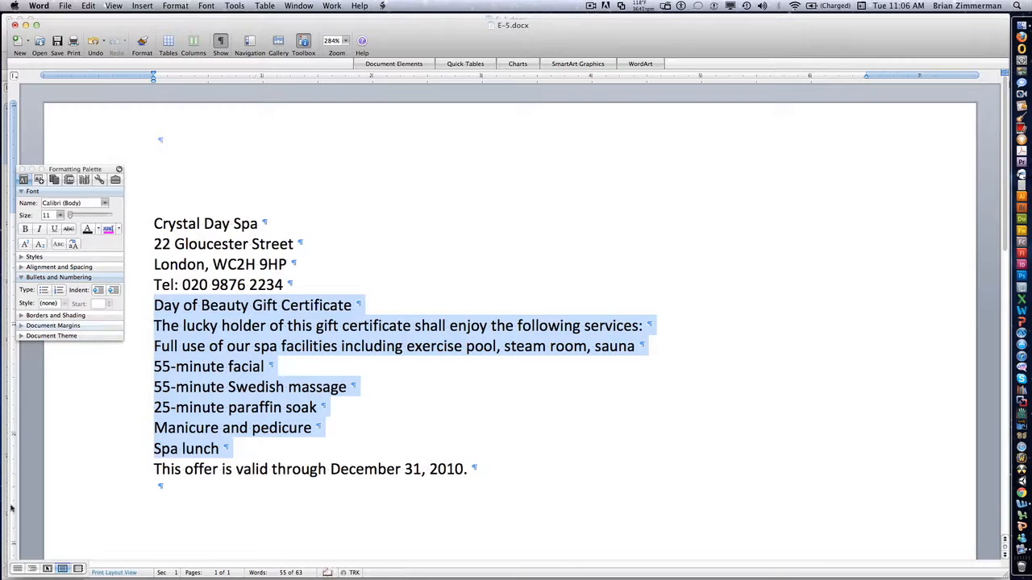
left_click(43, 291)
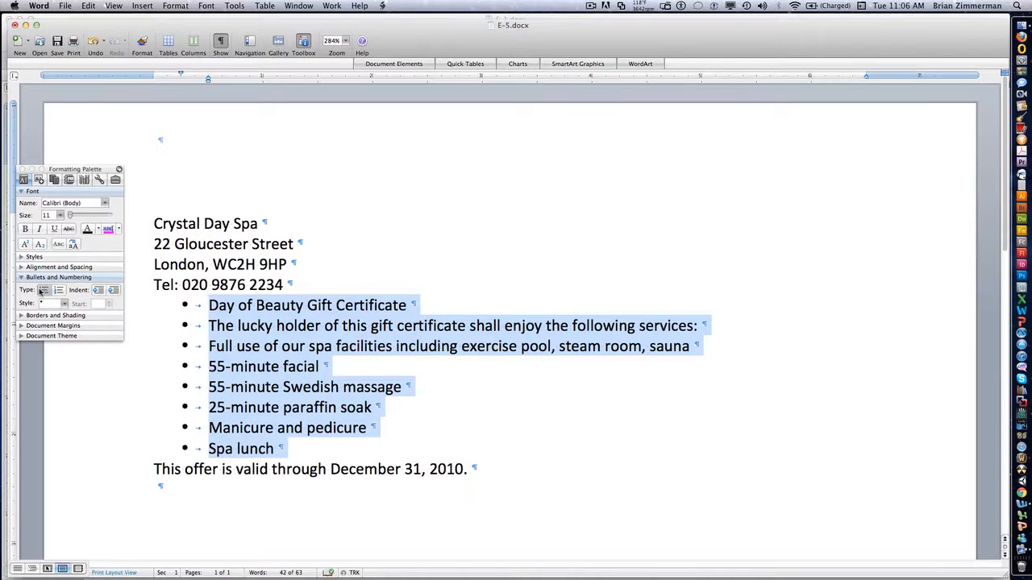
Step: Change the list items from "55-minute facial" through "Manicure and pedicure" to a numbered list
left_click(208, 367)
left_click_drag(207, 367, 226, 433)
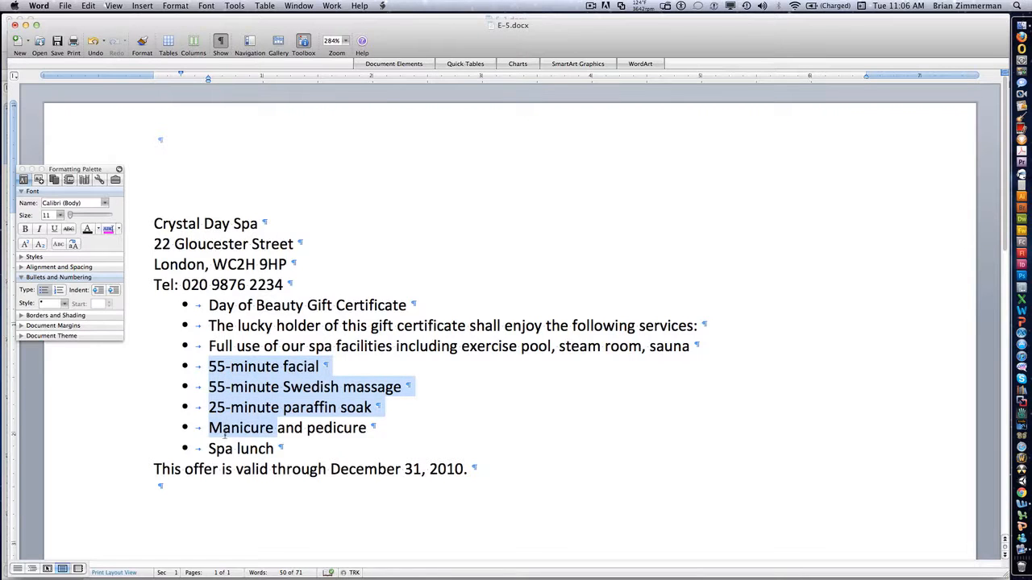
left_click(62, 294)
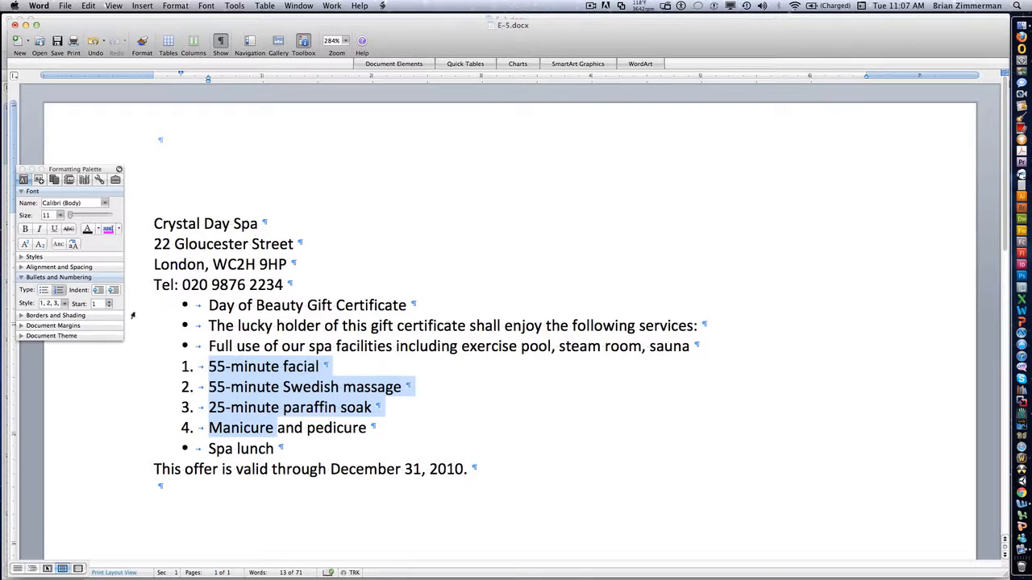
Step: Add all outer and inner borders to the Crystal Day Spa contact block, using a thicker line style
left_click(24, 316)
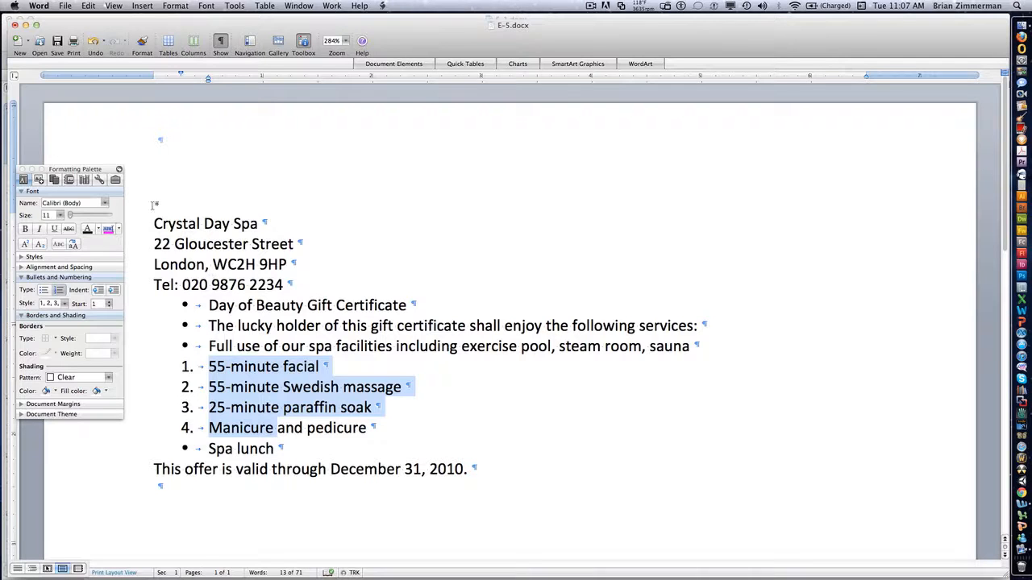
left_click_drag(154, 222, 281, 285)
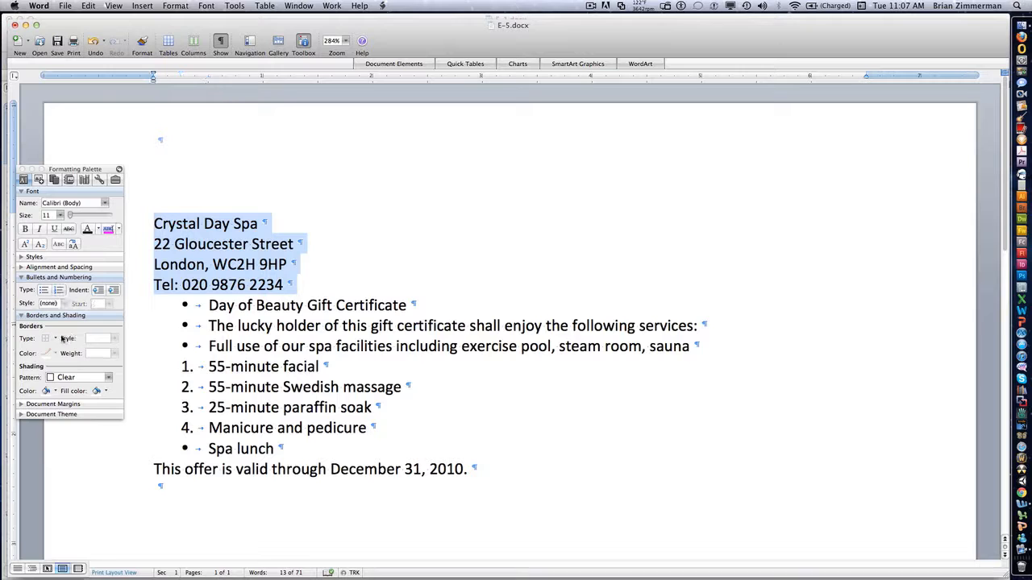
left_click(55, 338)
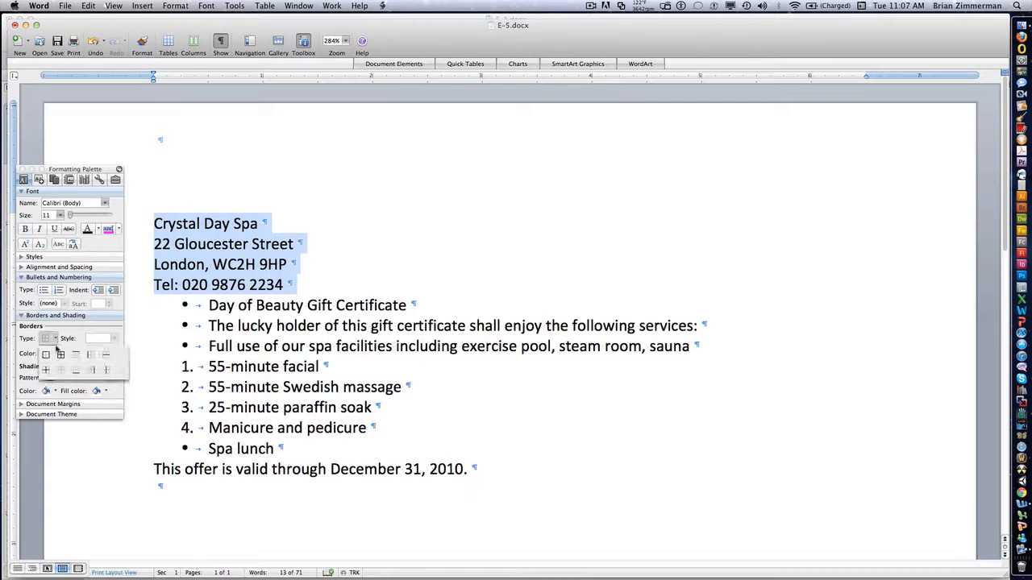
left_click(61, 356)
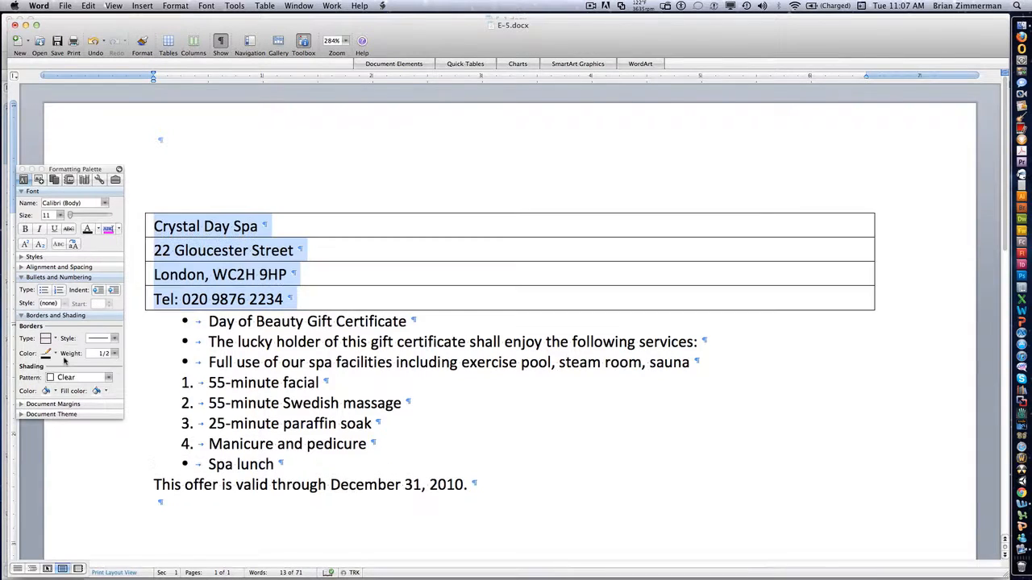
left_click(116, 339)
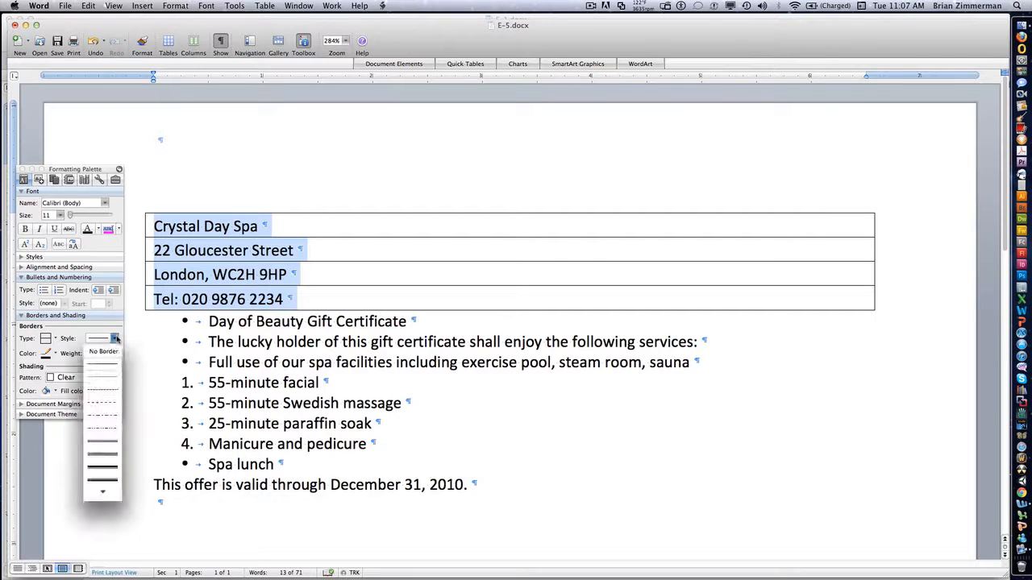
left_click(113, 454)
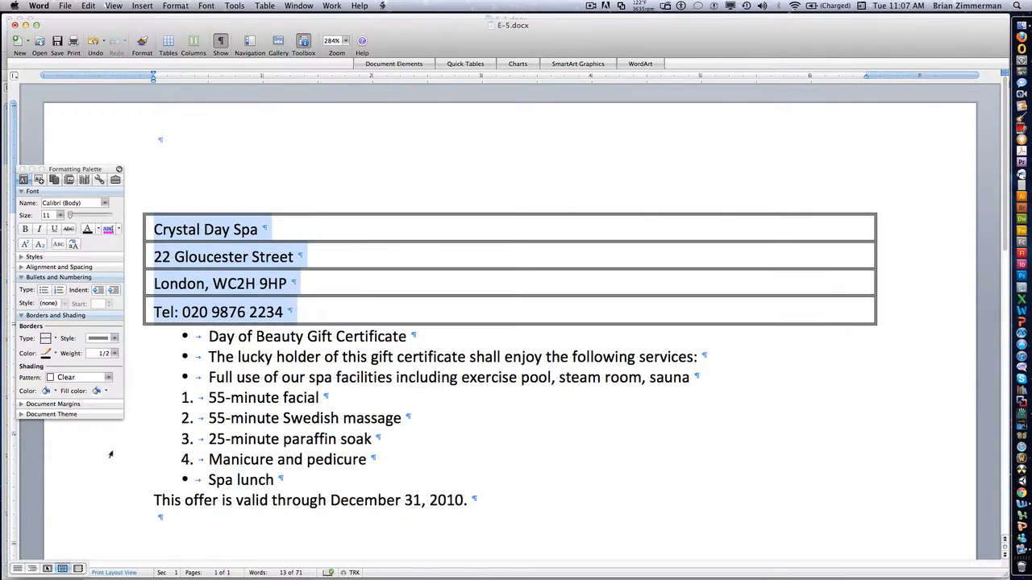
Step: Colour the contact block's borders red and narrow the box by moving its right indent to about 1.5 inches
left_click(48, 357)
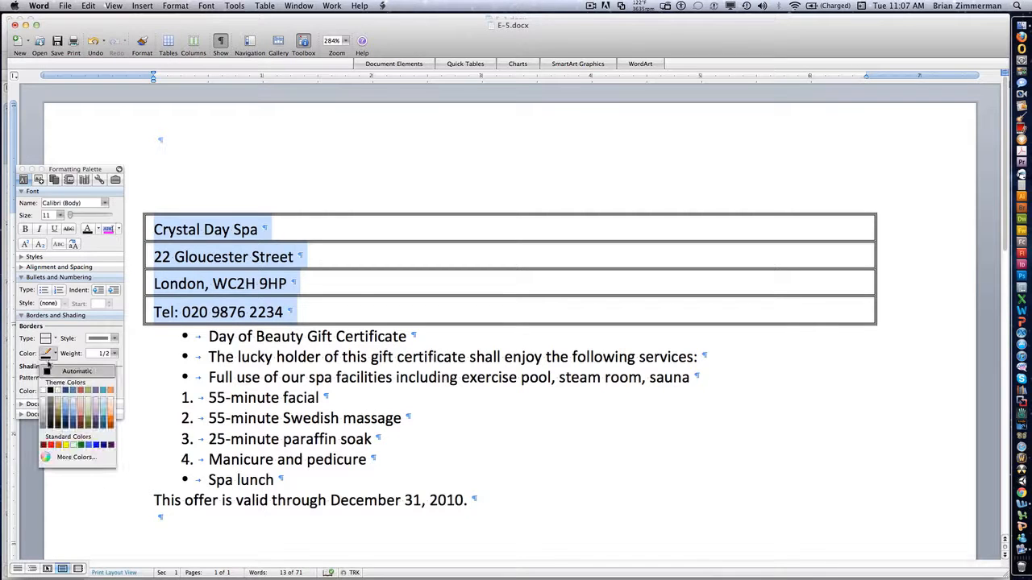
left_click(50, 446)
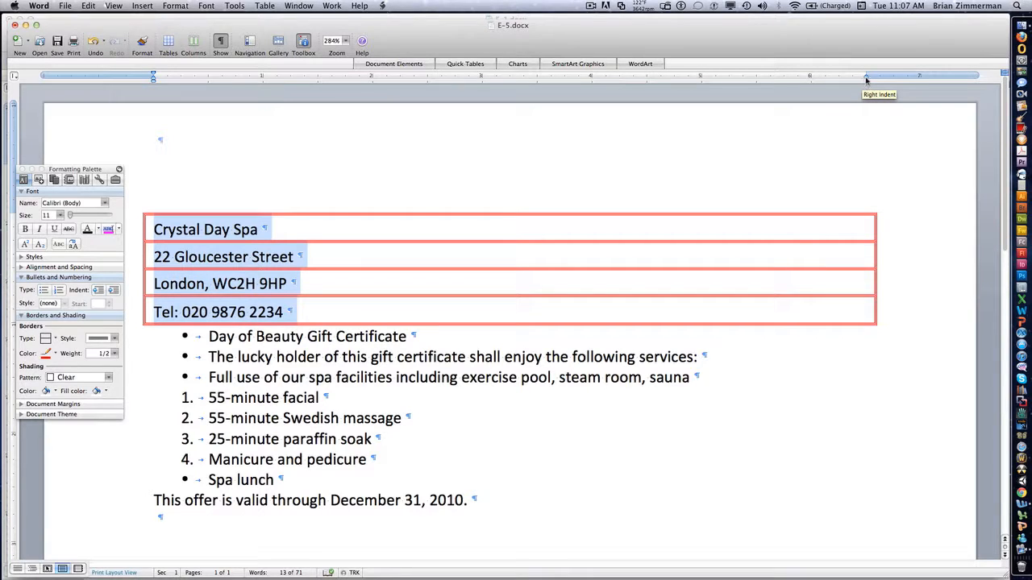
mouse_move(867, 78)
left_mouse_down()
mouse_move(647, 79)
mouse_move(330, 112)
left_mouse_up()
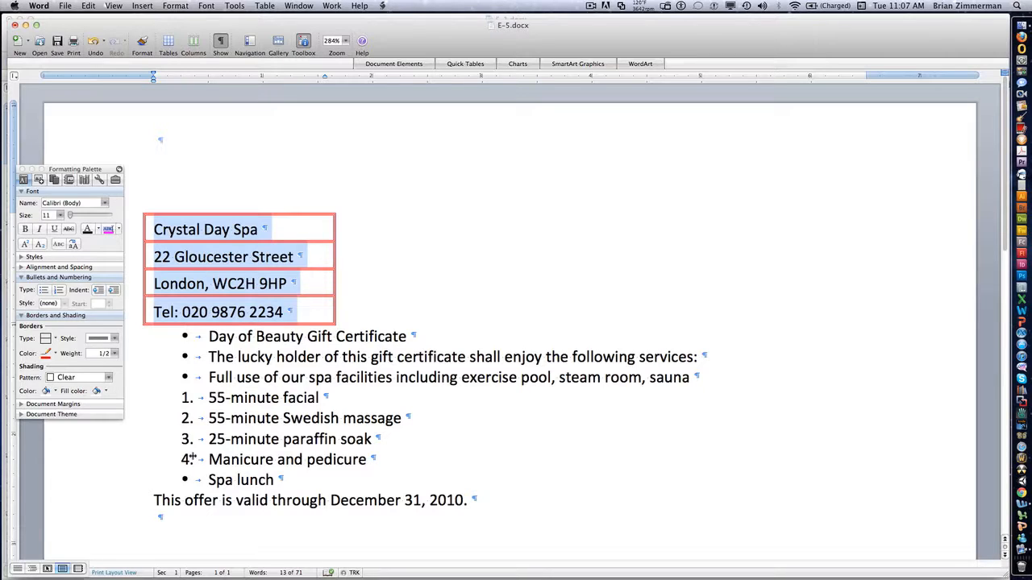
Step: Apply a 12.5% shading pattern to the list items from "The lucky holder" through "55-minute facial"
left_click_drag(257, 353, 283, 398)
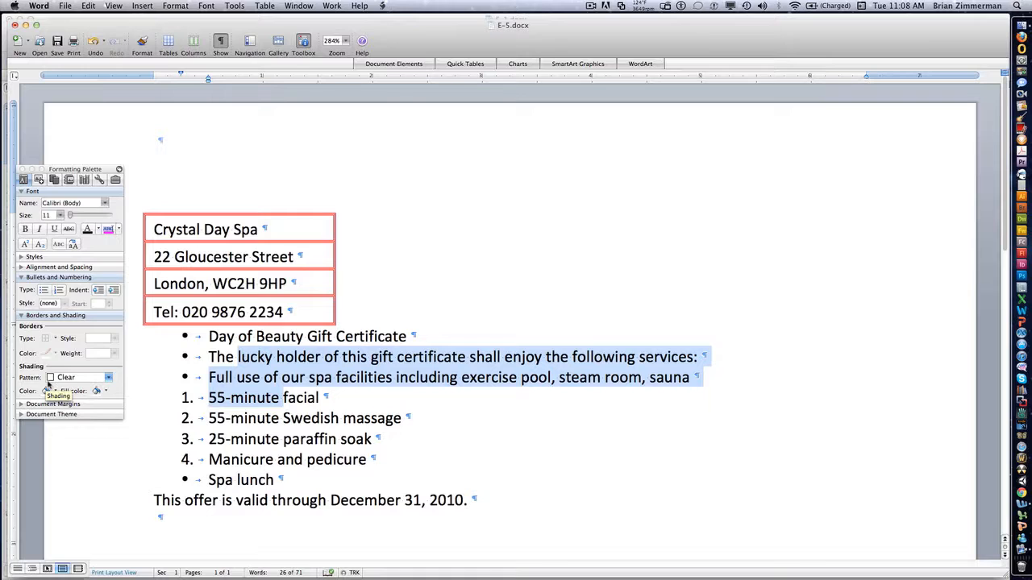
left_click(108, 377)
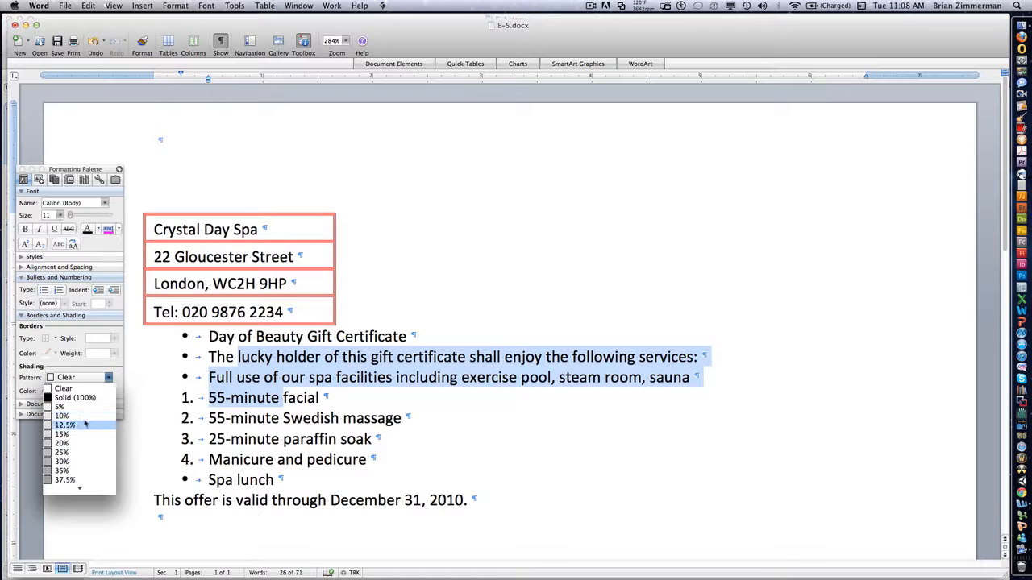
left_click(85, 424)
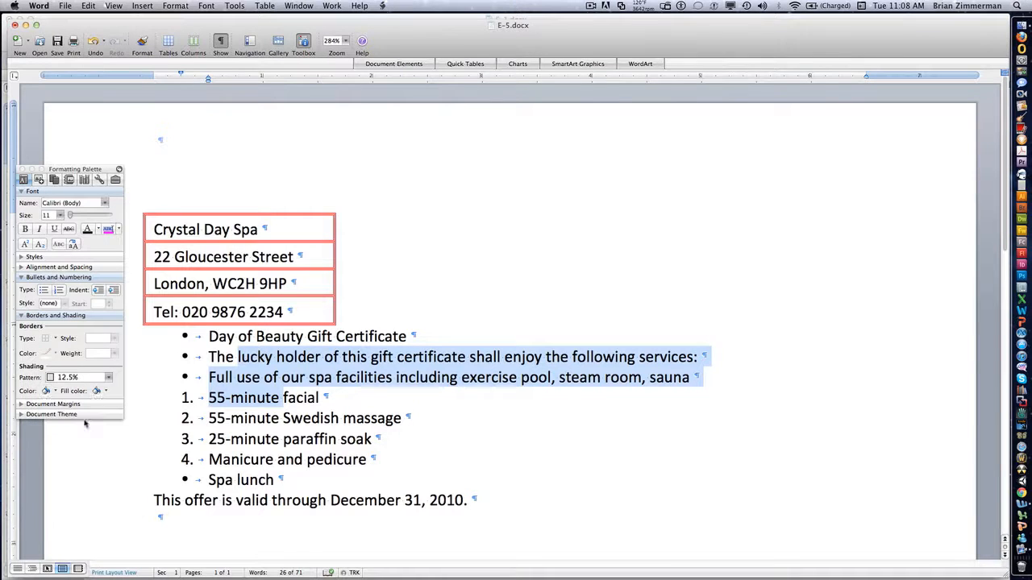
left_click(153, 477)
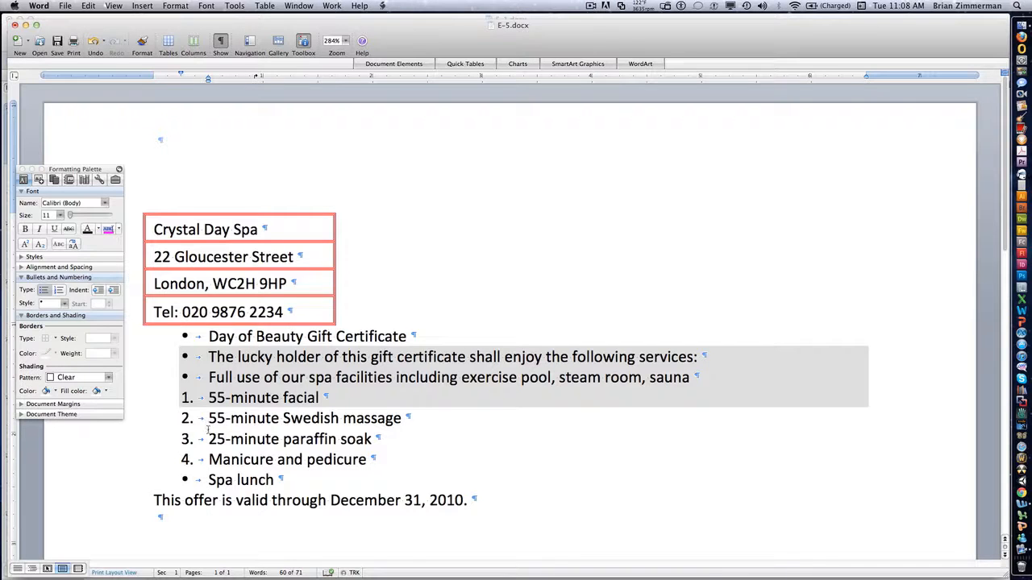
Step: Apply the Dk Trellis shading pattern to the list items "25-minute paraffin soak" and "Manicure and pedicure"
left_click_drag(208, 429, 396, 466)
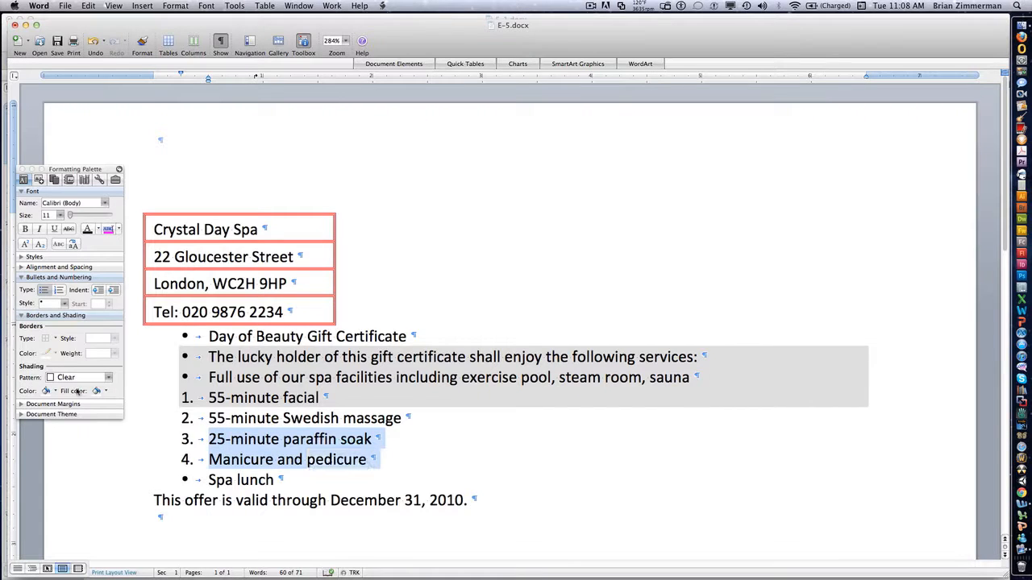
left_click(107, 377)
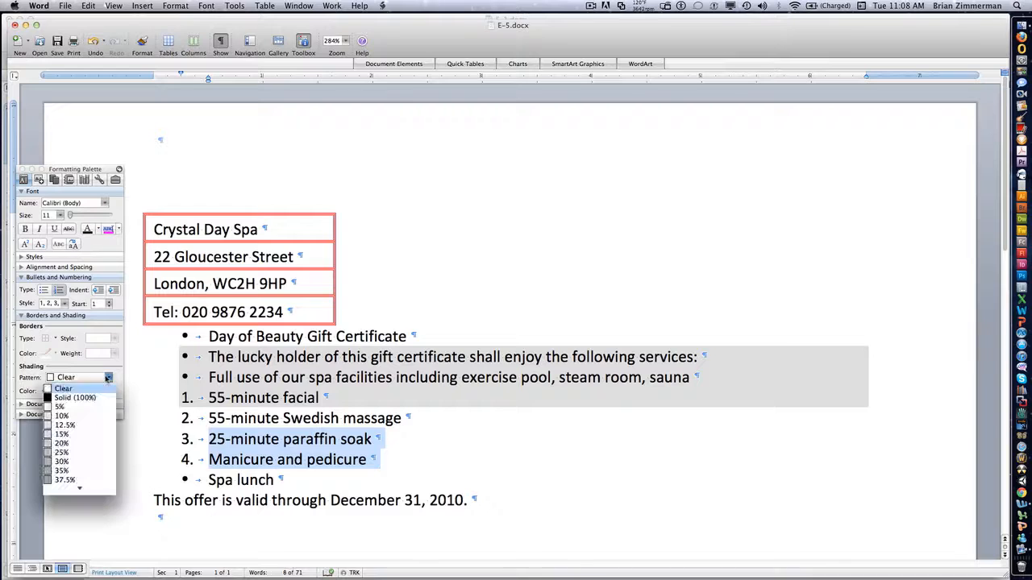
mouse_move(81, 499)
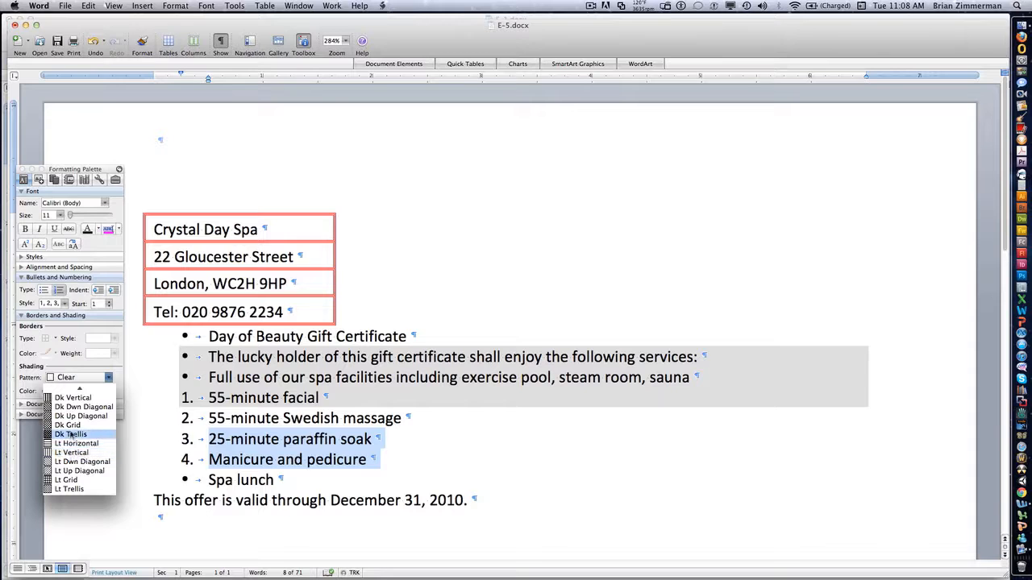
left_click(70, 434)
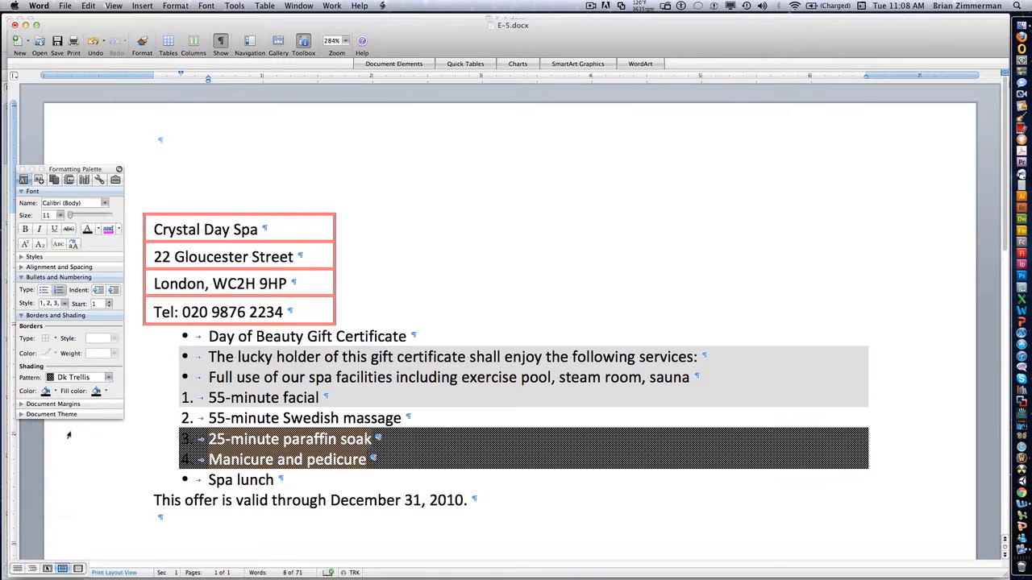
Step: Give the trellis shading on the paraffin soak and manicure items a light blue pattern colour and a red theme fill colour
left_click(55, 392)
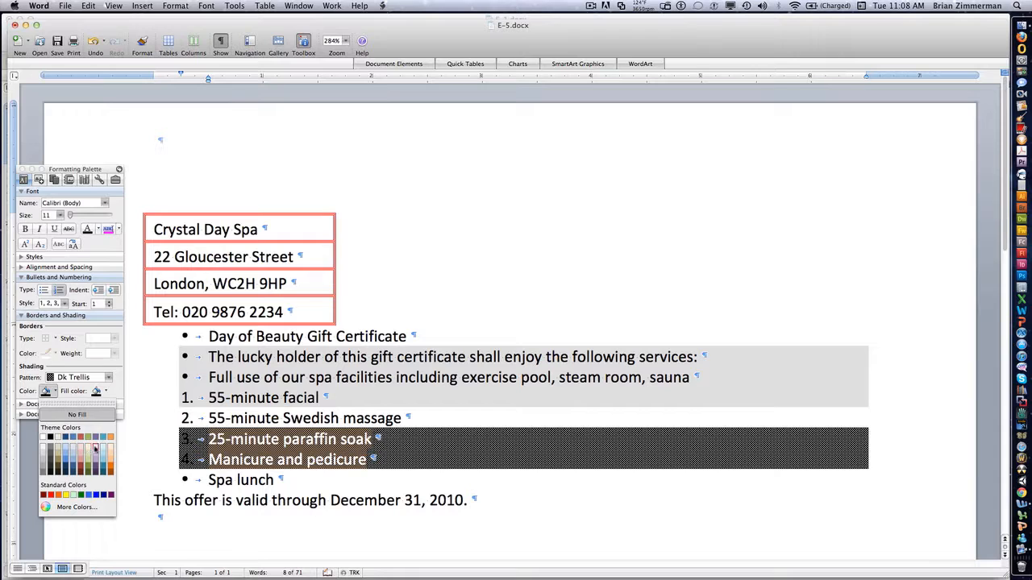
left_click(101, 449)
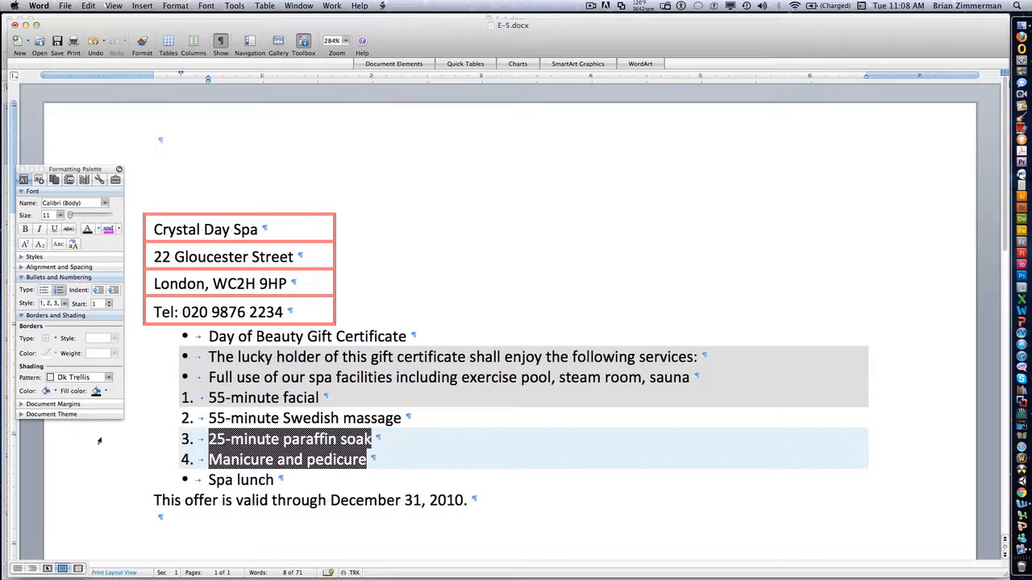
left_click(106, 392)
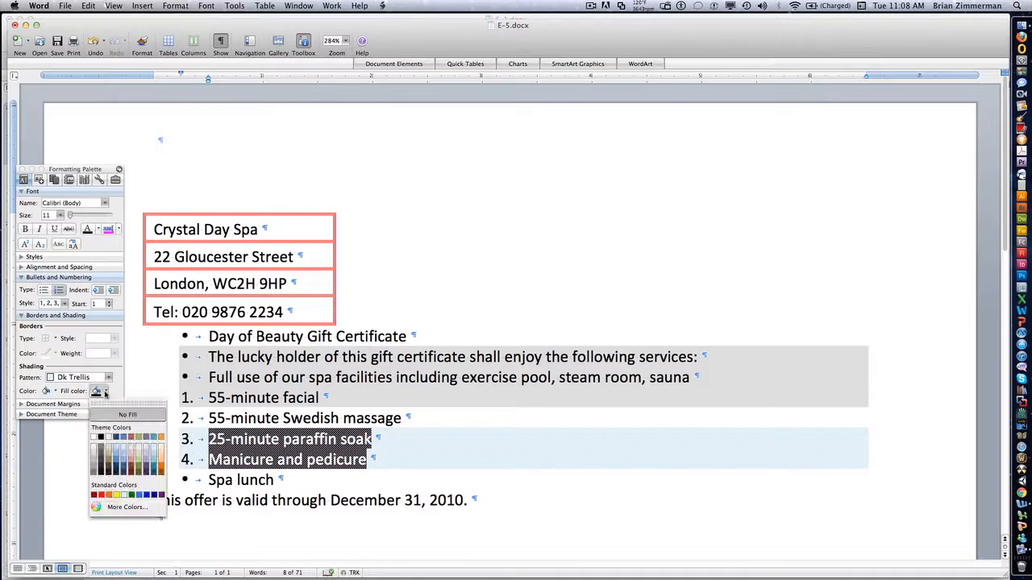
left_click(130, 438)
Step: Set the shading pattern to Clear for the list items from "25-minute paraffin soak" through "Spa lunch"
left_click(98, 490)
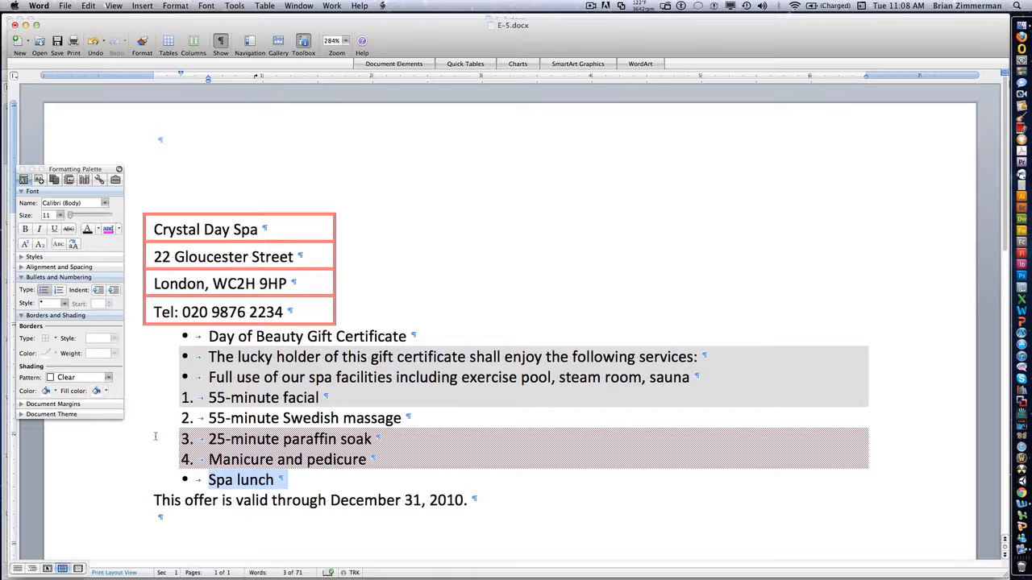
left_click(114, 449)
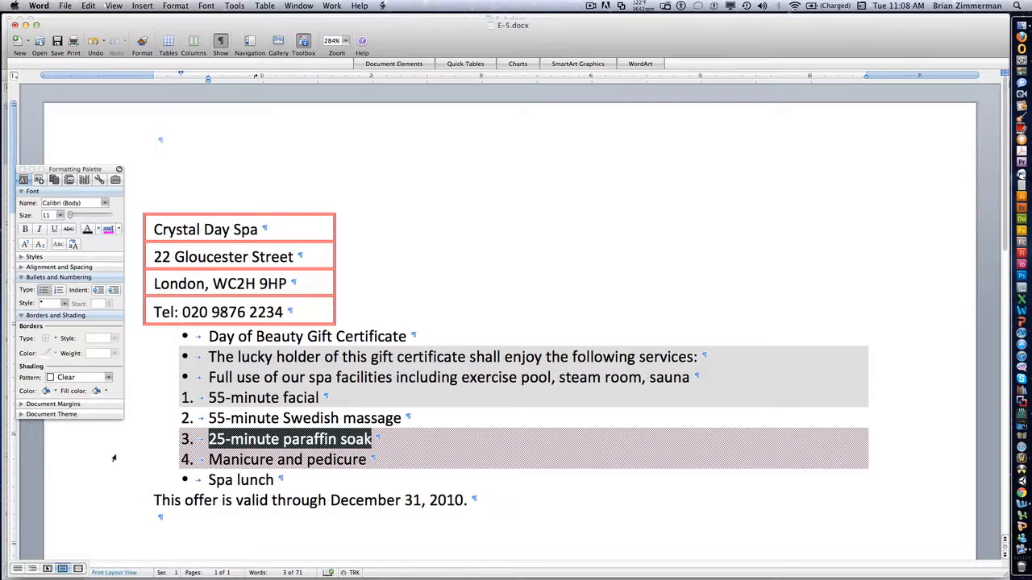
left_click(116, 476, "super")
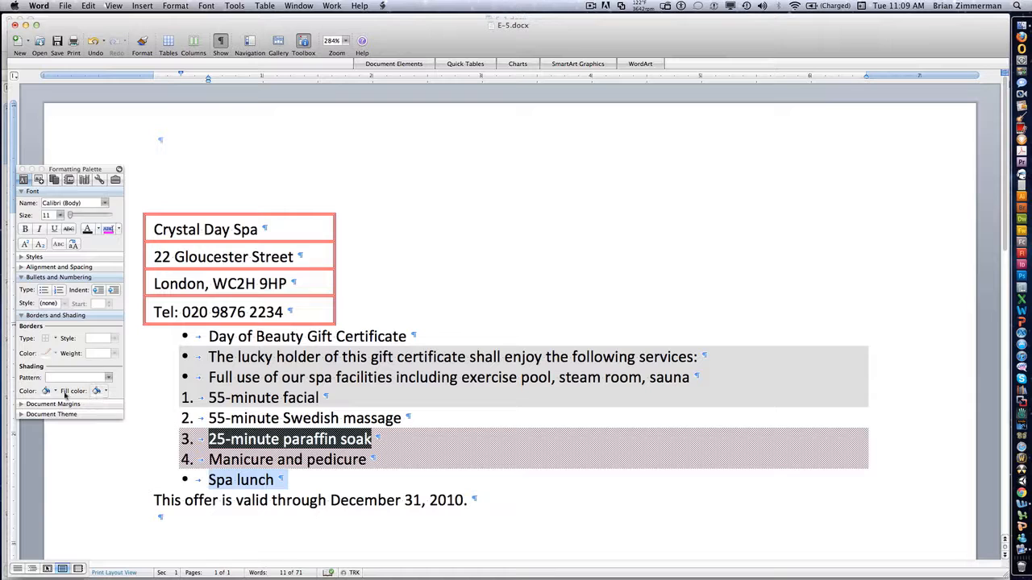
left_click(106, 378)
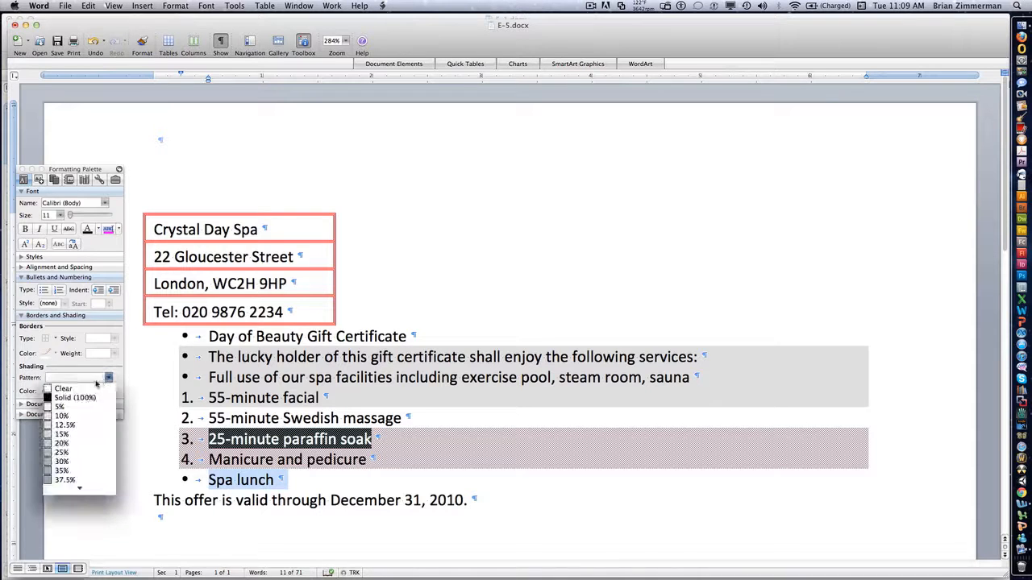
left_click(96, 390)
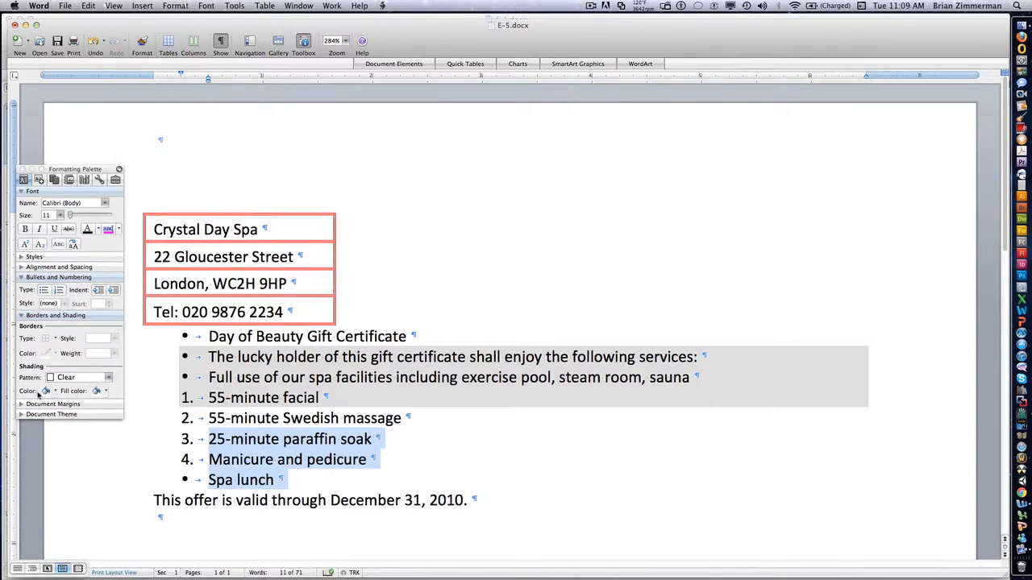
Step: Set the pattern colour of the items "25-minute paraffin soak" through "Spa lunch" to No Fill and open their fill colour choices
left_click(56, 392)
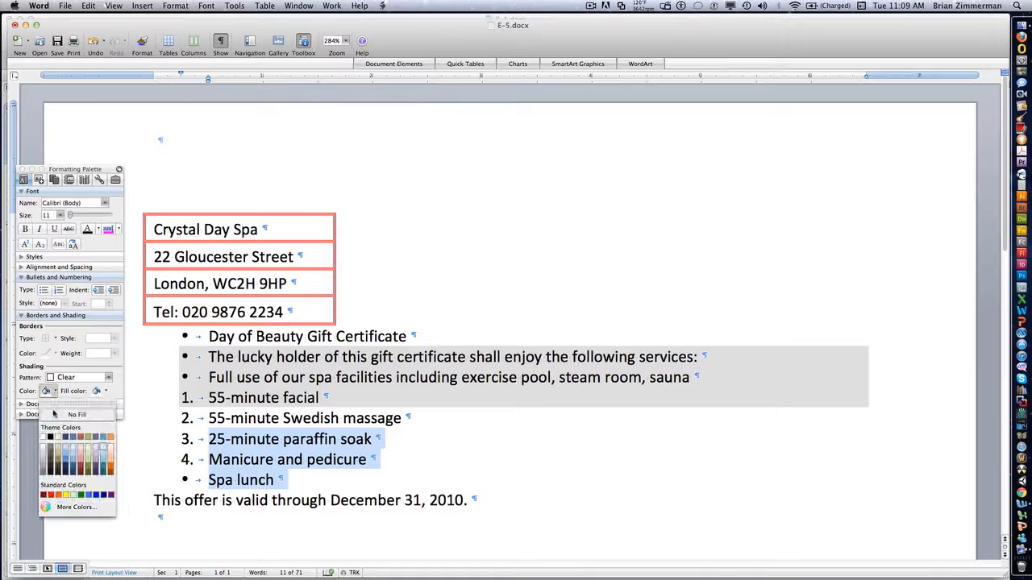
left_click(61, 415)
left_click(100, 391)
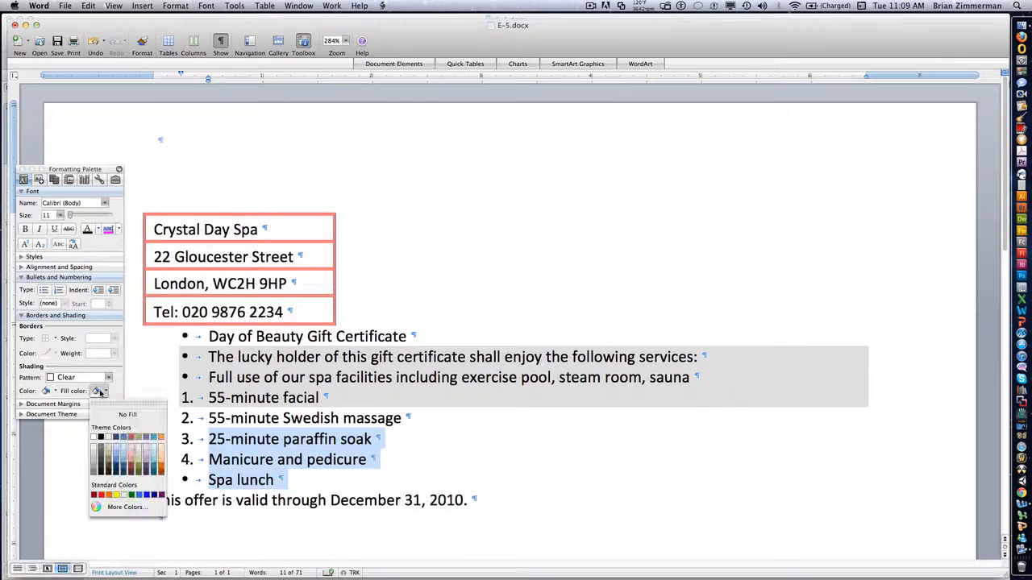